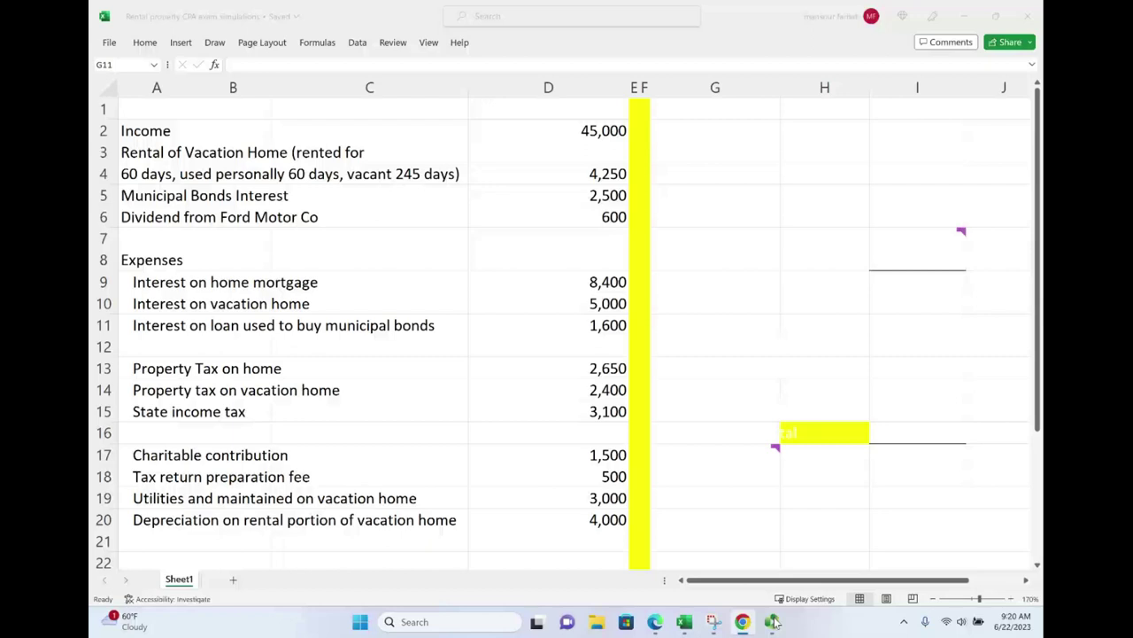
# - Select G10:G11, then draw a red line down the amounts and circle the Income and Expenses headings
pyautogui.moveTo(715, 325); pyautogui.dragTo(715, 304)
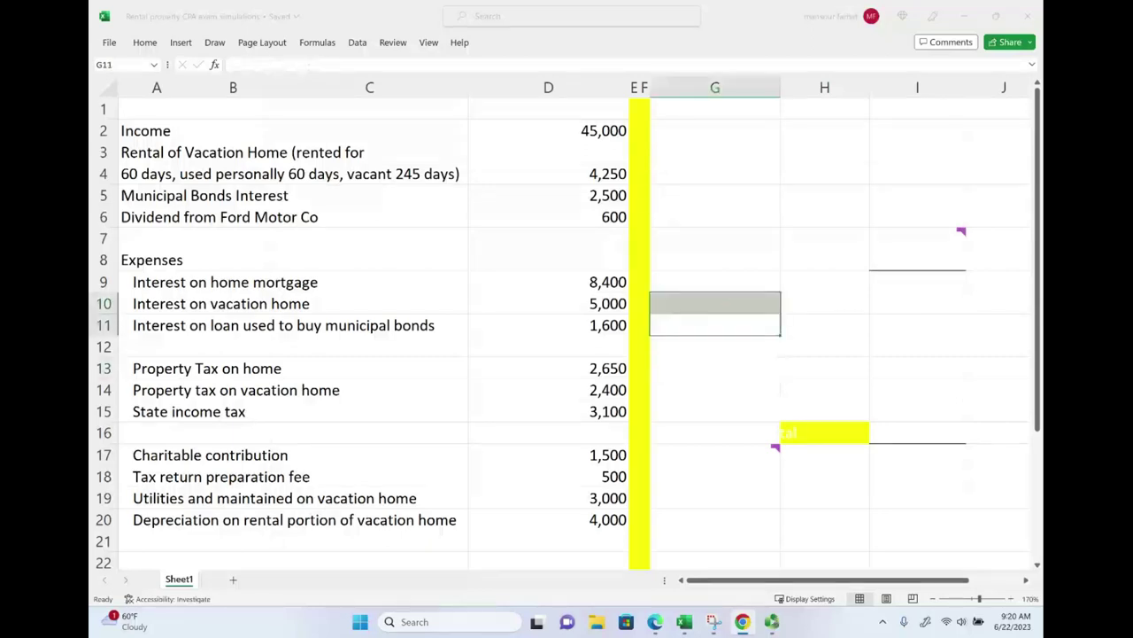
pyautogui.moveTo(532, 113); pyautogui.dragTo(524, 536)
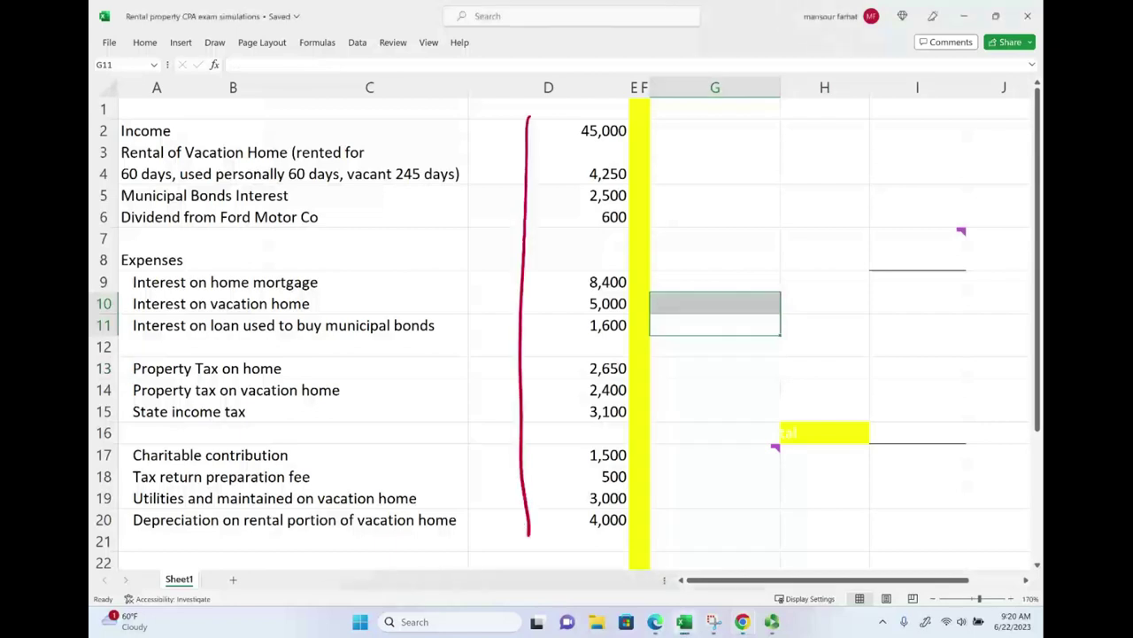
pyautogui.moveTo(149, 110)
pyautogui.mouseDown()
pyautogui.moveTo(188, 117)
pyautogui.moveTo(143, 107)
pyautogui.mouseUp()
pyautogui.moveTo(158, 238); pyautogui.dragTo(182, 240)
# - Handwrite a 'taxable' note beside the figures, then erase it along with both heading circles
pyautogui.moveTo(714, 166); pyautogui.dragTo(715, 200)
pyautogui.moveTo(687, 175); pyautogui.dragTo(729, 149)
pyautogui.moveTo(734, 188)
pyautogui.mouseDown()
pyautogui.moveTo(767, 181)
pyautogui.moveTo(793, 138)
pyautogui.moveTo(806, 159)
pyautogui.mouseUp()
pyautogui.moveTo(809, 158)
pyautogui.mouseDown()
pyautogui.moveTo(845, 152)
pyautogui.moveTo(856, 178)
pyautogui.moveTo(746, 151)
pyautogui.mouseUp()
pyautogui.moveTo(110, 260); pyautogui.dragTo(186, 249)
pyautogui.moveTo(177, 137); pyautogui.dragTo(133, 316)
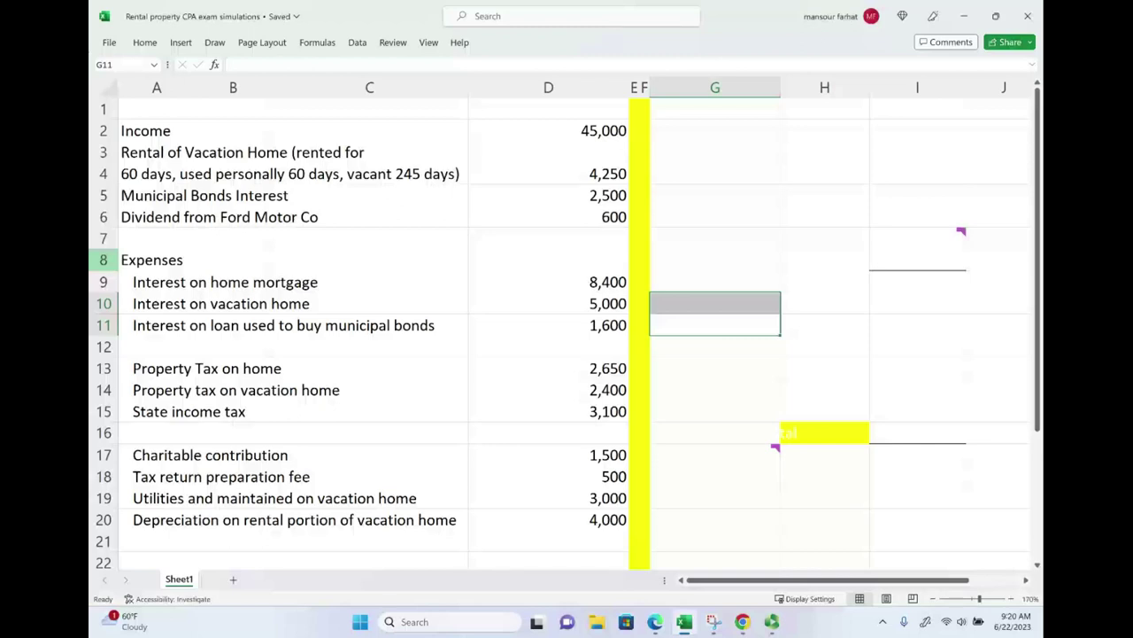
# - Handwrite 'Deduction For AGI' in red ink beside the income figures
pyautogui.moveTo(687, 156)
pyautogui.mouseDown()
pyautogui.moveTo(700, 195)
pyautogui.moveTo(840, 147)
pyautogui.mouseUp()
pyautogui.moveTo(754, 199)
pyautogui.mouseDown()
pyautogui.moveTo(751, 228)
pyautogui.moveTo(763, 214)
pyautogui.mouseUp()
pyautogui.moveTo(763, 226); pyautogui.dragTo(836, 204)
pyautogui.moveTo(836, 194); pyautogui.dragTo(880, 173)
pyautogui.moveTo(848, 175); pyautogui.dragTo(875, 165)
# - Write 'From AGI' in red ink below the For AGI note
pyautogui.moveTo(772, 244)
pyautogui.mouseDown()
pyautogui.moveTo(758, 289)
pyautogui.moveTo(774, 260)
pyautogui.mouseUp()
pyautogui.moveTo(781, 274); pyautogui.dragTo(861, 228)
pyautogui.moveTo(861, 228); pyautogui.dragTo(880, 243)
pyautogui.moveTo(896, 211)
pyautogui.mouseDown()
pyautogui.moveTo(896, 227)
pyautogui.moveTo(905, 204)
pyautogui.mouseUp()
pyautogui.moveTo(889, 238); pyautogui.dragTo(905, 229)
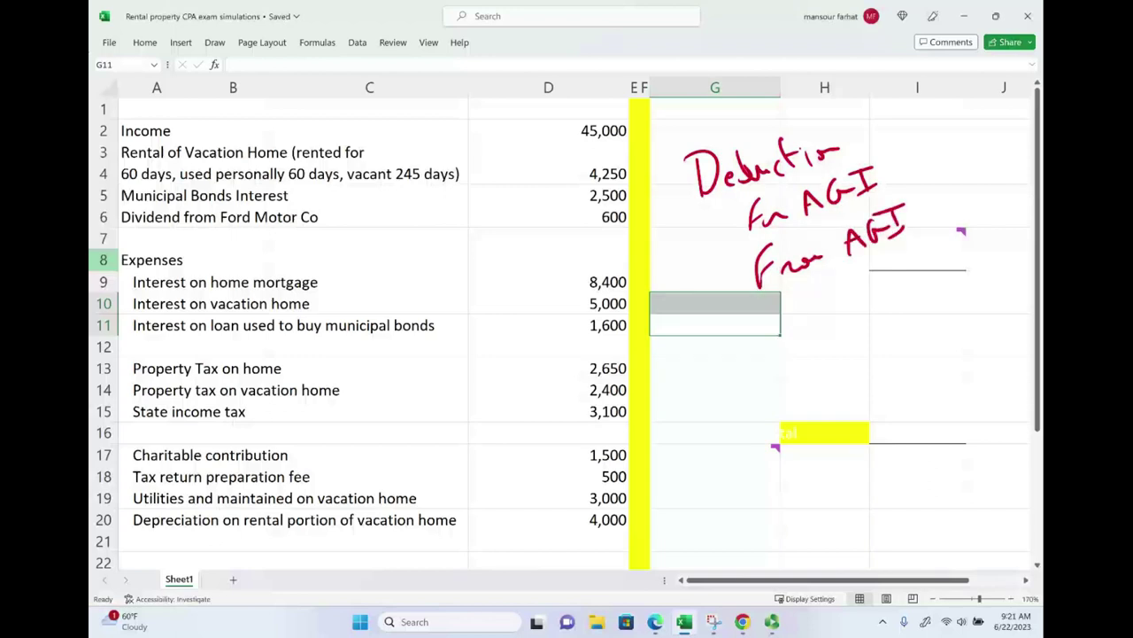
# - Handwrite 'Rental' beside the expenses, then erase the handwritten deduction notes
pyautogui.moveTo(690, 360)
pyautogui.mouseDown()
pyautogui.moveTo(708, 409)
pyautogui.moveTo(735, 390)
pyautogui.mouseUp()
pyautogui.moveTo(725, 384); pyautogui.dragTo(761, 379)
pyautogui.moveTo(758, 344)
pyautogui.mouseDown()
pyautogui.moveTo(767, 377)
pyautogui.moveTo(808, 365)
pyautogui.mouseUp()
pyautogui.moveTo(802, 368)
pyautogui.mouseDown()
pyautogui.moveTo(824, 361)
pyautogui.moveTo(784, 361)
pyautogui.moveTo(800, 289)
pyautogui.moveTo(743, 300)
pyautogui.mouseUp()
pyautogui.moveTo(855, 248)
pyautogui.mouseDown()
pyautogui.moveTo(742, 170)
pyautogui.moveTo(804, 149)
pyautogui.moveTo(898, 222)
pyautogui.moveTo(885, 243)
pyautogui.mouseUp()
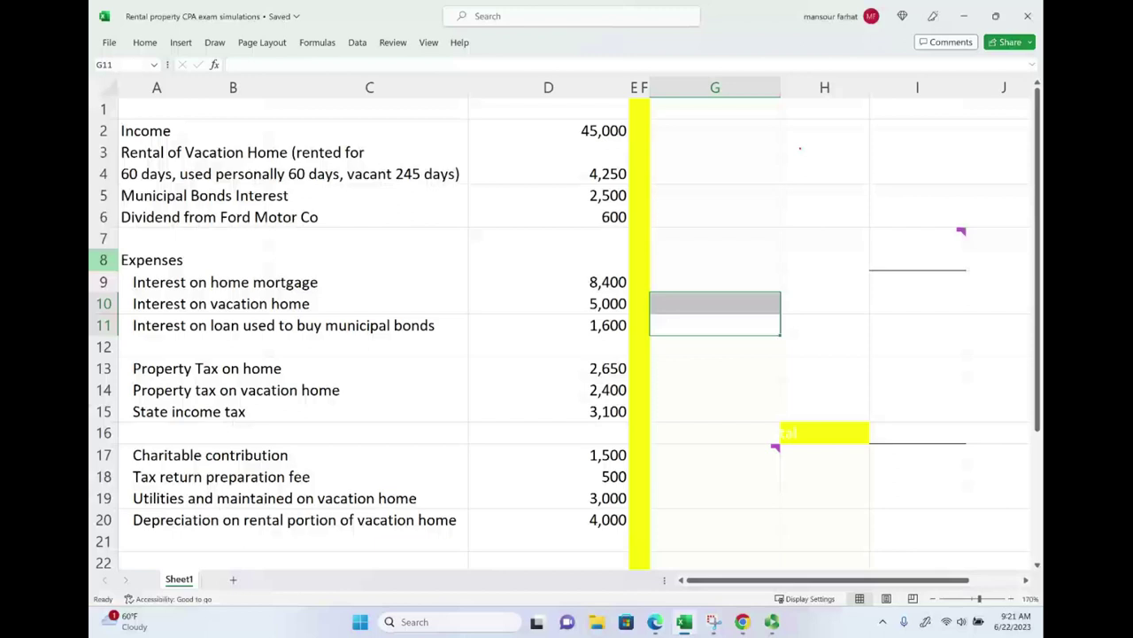
# - Make row 3 slightly taller, then undo a red ink loop drawn around the amounts
pyautogui.moveTo(103, 163); pyautogui.dragTo(104, 170)
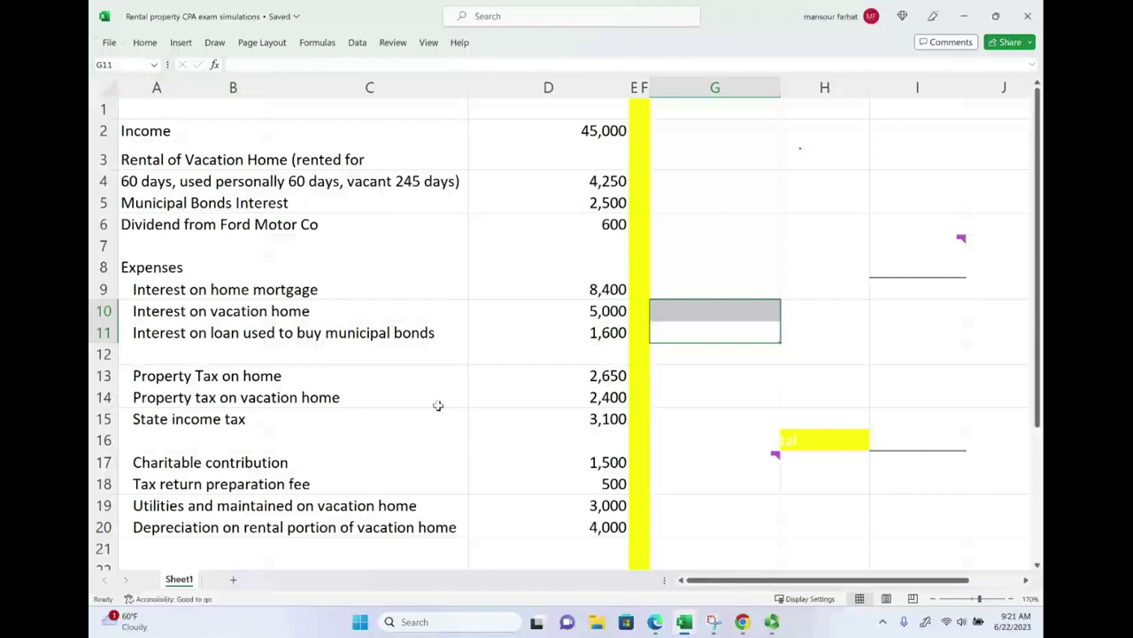
pyautogui.moveTo(553, 121)
pyautogui.mouseDown()
pyautogui.moveTo(546, 150)
pyautogui.moveTo(574, 549)
pyautogui.moveTo(655, 188)
pyautogui.moveTo(565, 122)
pyautogui.mouseUp()
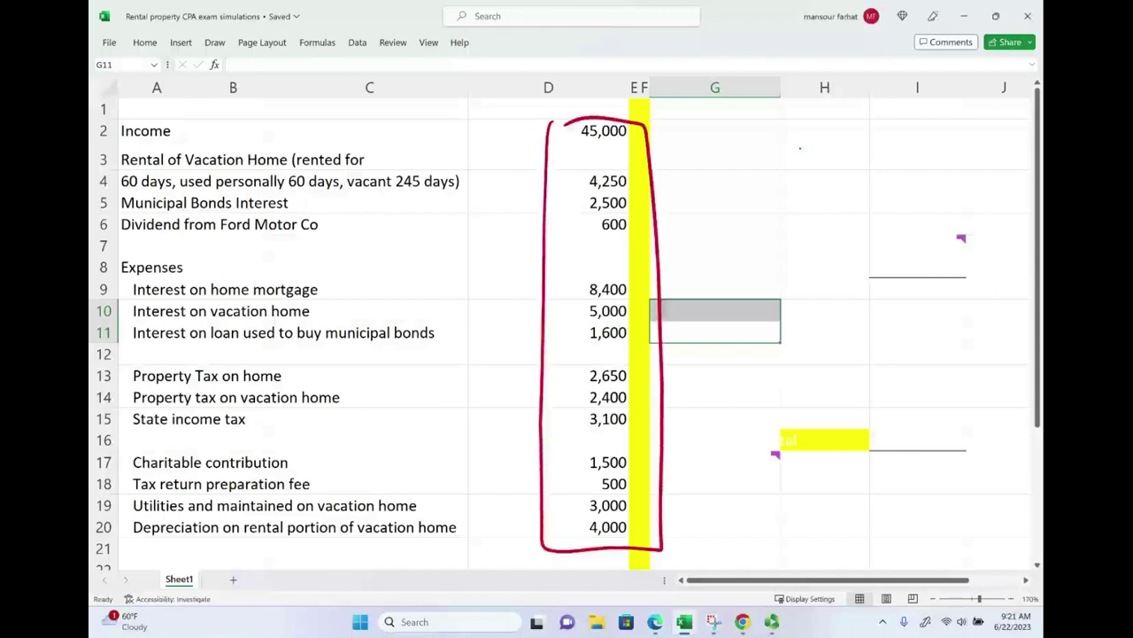
pyautogui.hotkey('ctrl', 'z')
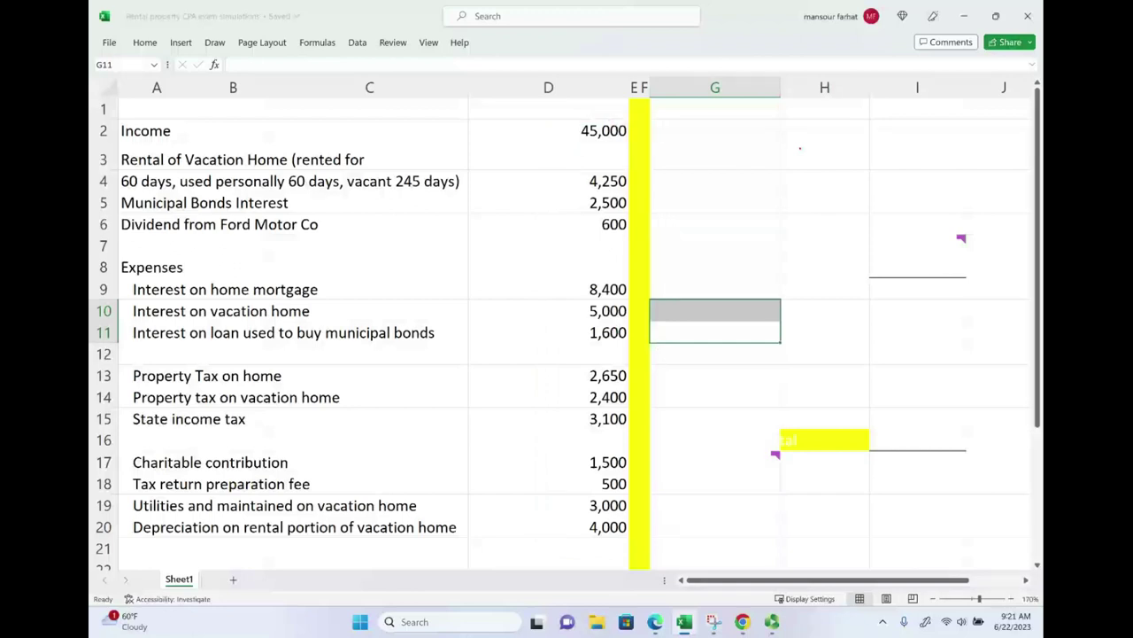
pyautogui.moveTo(613, 299)
pyautogui.mouseDown()
pyautogui.moveTo(634, 310)
pyautogui.moveTo(610, 298)
pyautogui.mouseUp()
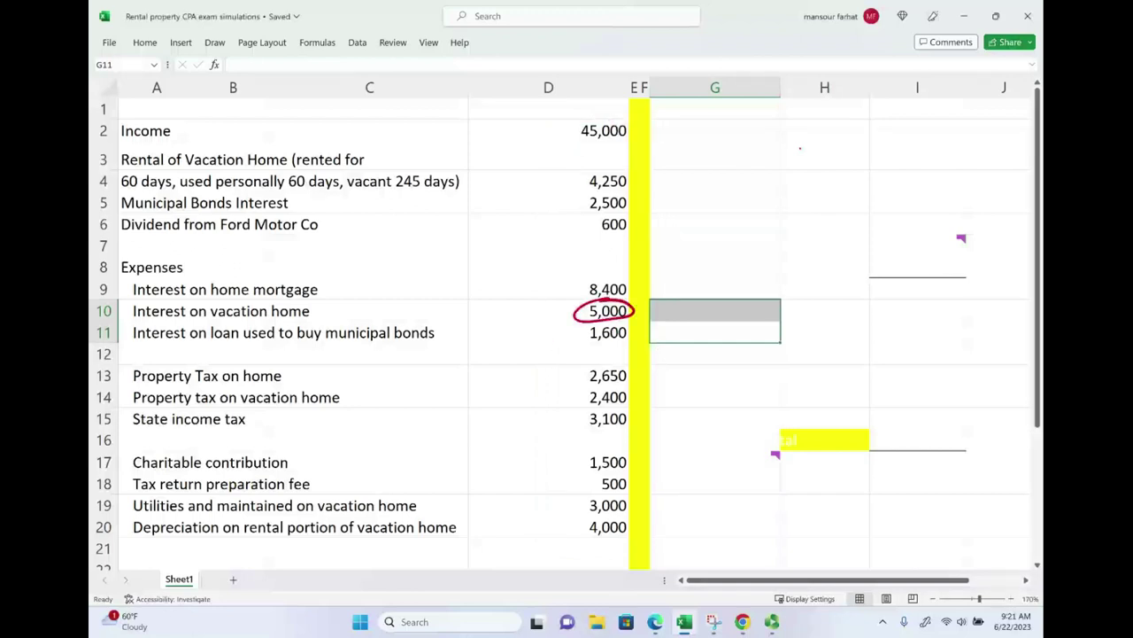
pyautogui.moveTo(613, 387)
pyautogui.mouseDown()
pyautogui.moveTo(593, 388)
pyautogui.moveTo(627, 406)
pyautogui.moveTo(598, 387)
pyautogui.mouseUp()
pyautogui.moveTo(684, 137)
pyautogui.mouseDown()
pyautogui.moveTo(958, 266)
pyautogui.moveTo(709, 138)
pyautogui.moveTo(684, 139)
pyautogui.moveTo(728, 180)
pyautogui.mouseUp()
pyautogui.moveTo(754, 156); pyautogui.dragTo(772, 150)
pyautogui.moveTo(790, 149); pyautogui.dragTo(785, 152)
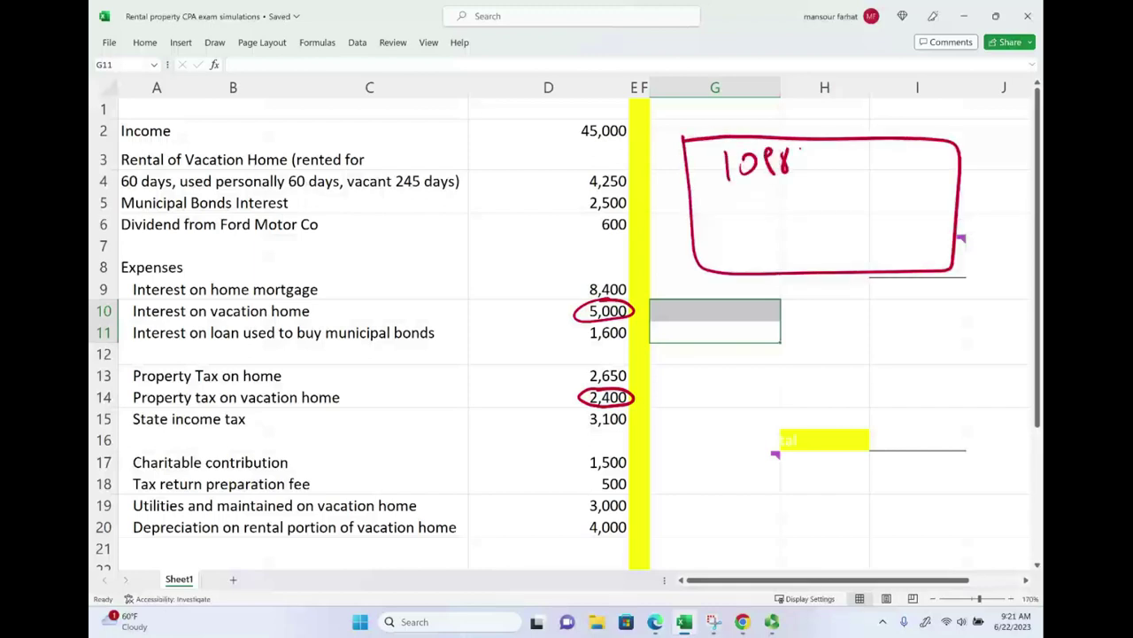
pyautogui.moveTo(142, 315); pyautogui.dragTo(191, 311)
pyautogui.moveTo(144, 405); pyautogui.dragTo(197, 401)
pyautogui.moveTo(135, 298); pyautogui.dragTo(315, 297)
pyautogui.moveTo(197, 385); pyautogui.dragTo(290, 382)
pyautogui.moveTo(754, 368)
pyautogui.mouseDown()
pyautogui.moveTo(990, 478)
pyautogui.moveTo(767, 366)
pyautogui.moveTo(784, 411)
pyautogui.moveTo(809, 379)
pyautogui.mouseUp()
pyautogui.moveTo(832, 377)
pyautogui.mouseDown()
pyautogui.moveTo(841, 367)
pyautogui.moveTo(837, 400)
pyautogui.mouseUp()
pyautogui.moveTo(854, 371); pyautogui.dragTo(864, 370)
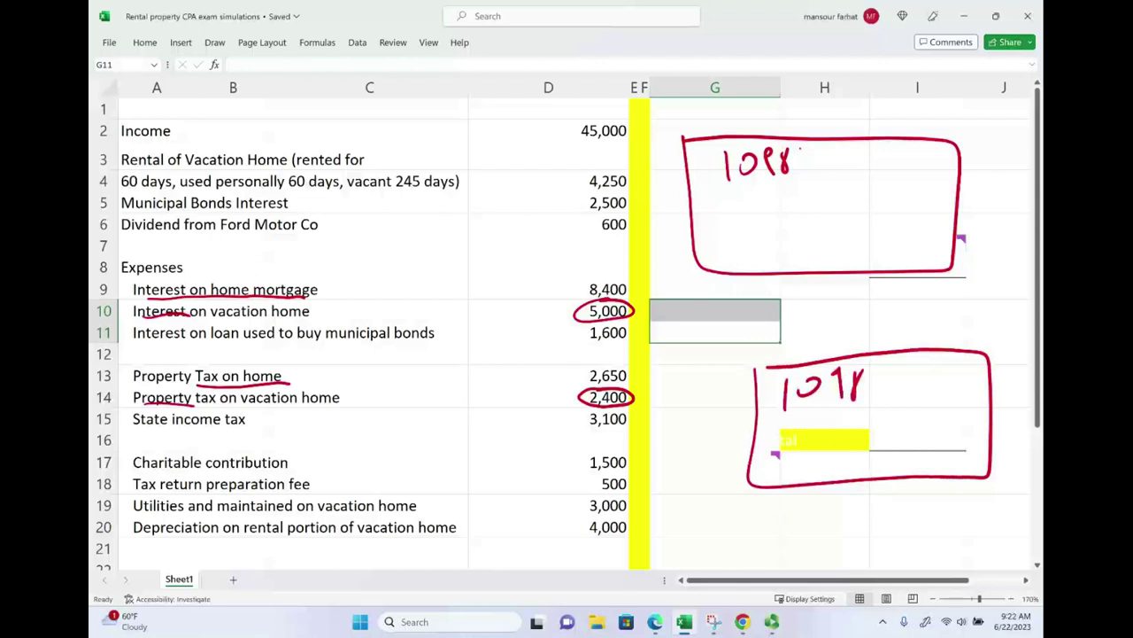
pyautogui.hotkey('ctrl', 'z')
pyautogui.hotkey('ctrl', 'z')
pyautogui.hotkey('ctrl', 'z')
pyautogui.hotkey('ctrl', 'z')
pyautogui.hotkey('ctrl', 'z')
pyautogui.hotkey('ctrl', 'z')
pyautogui.hotkey('ctrl', 'z')
pyautogui.hotkey('ctrl', 'z')
pyautogui.hotkey('ctrl', 'z')
pyautogui.hotkey('ctrl', 'z')
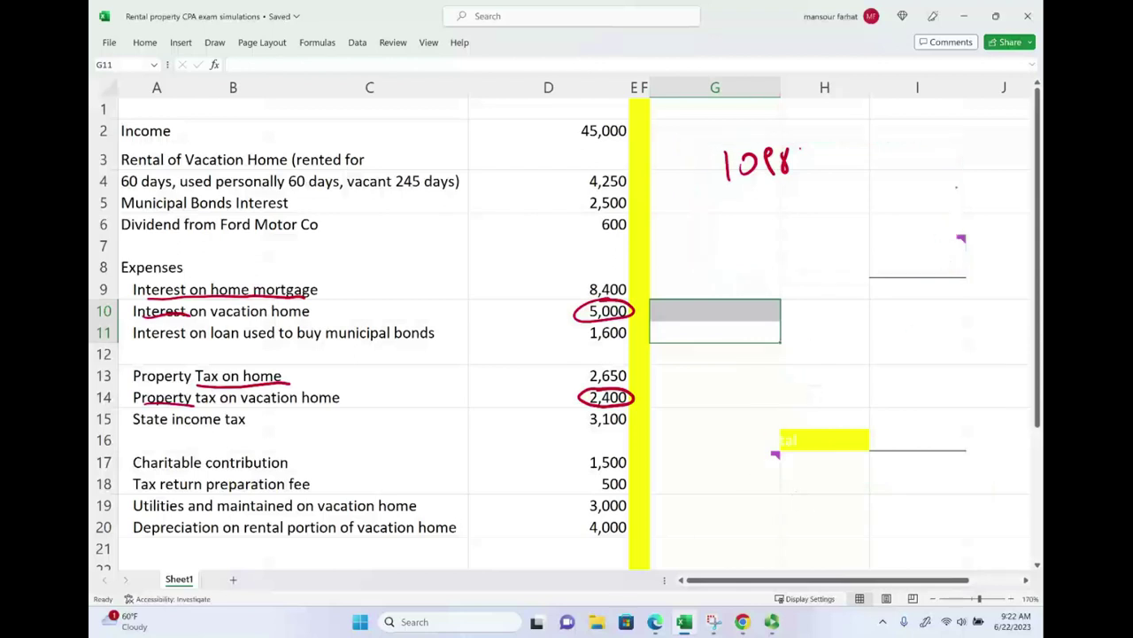
pyautogui.hotkey('ctrl', 'z')
pyautogui.hotkey('ctrl', 'z')
pyautogui.hotkey('ctrl', 'z')
pyautogui.hotkey('ctrl', 'z')
pyautogui.hotkey('ctrl', 'z')
pyautogui.hotkey('ctrl', 'z')
pyautogui.hotkey('ctrl', 'z')
pyautogui.hotkey('ctrl', 'z')
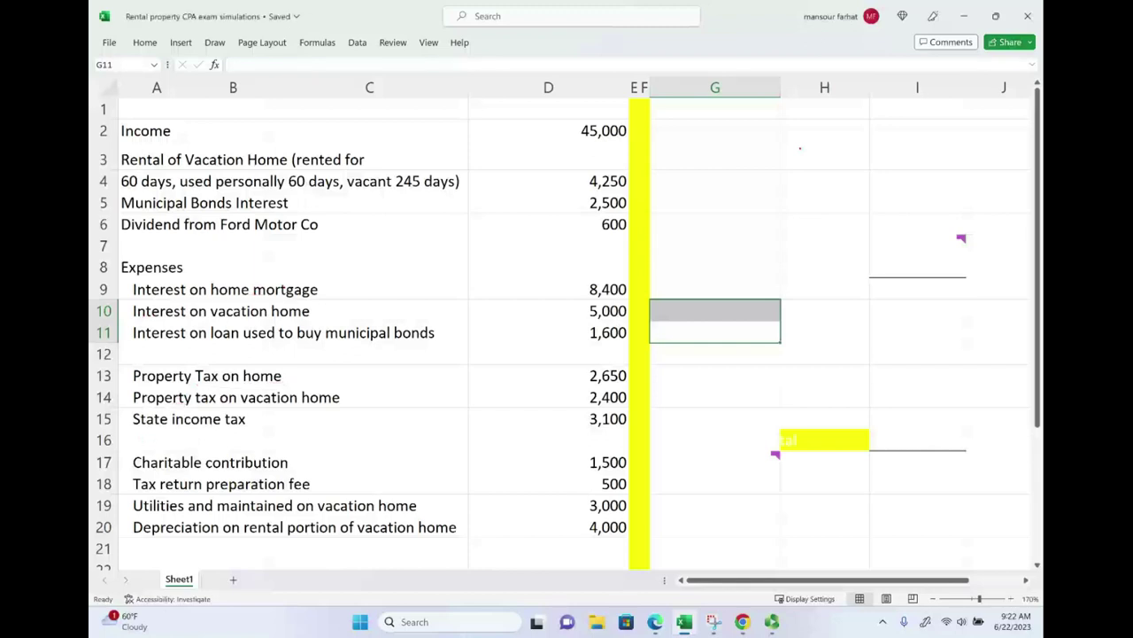
# - Circle the 600 dividend, write '1099 Div' in a box beside it, and underline Ford Motor Co
pyautogui.moveTo(627, 213); pyautogui.dragTo(622, 211)
pyautogui.moveTo(707, 234)
pyautogui.mouseDown()
pyautogui.moveTo(698, 329)
pyautogui.moveTo(923, 236)
pyautogui.moveTo(708, 237)
pyautogui.mouseUp()
pyautogui.moveTo(729, 257)
pyautogui.mouseDown()
pyautogui.moveTo(725, 271)
pyautogui.moveTo(742, 256)
pyautogui.moveTo(763, 269)
pyautogui.mouseUp()
pyautogui.moveTo(786, 254)
pyautogui.mouseDown()
pyautogui.moveTo(783, 271)
pyautogui.moveTo(816, 270)
pyautogui.mouseUp()
pyautogui.moveTo(830, 252); pyautogui.dragTo(845, 247)
pyautogui.moveTo(221, 232); pyautogui.dragTo(317, 230)
pyautogui.click(786, 220)
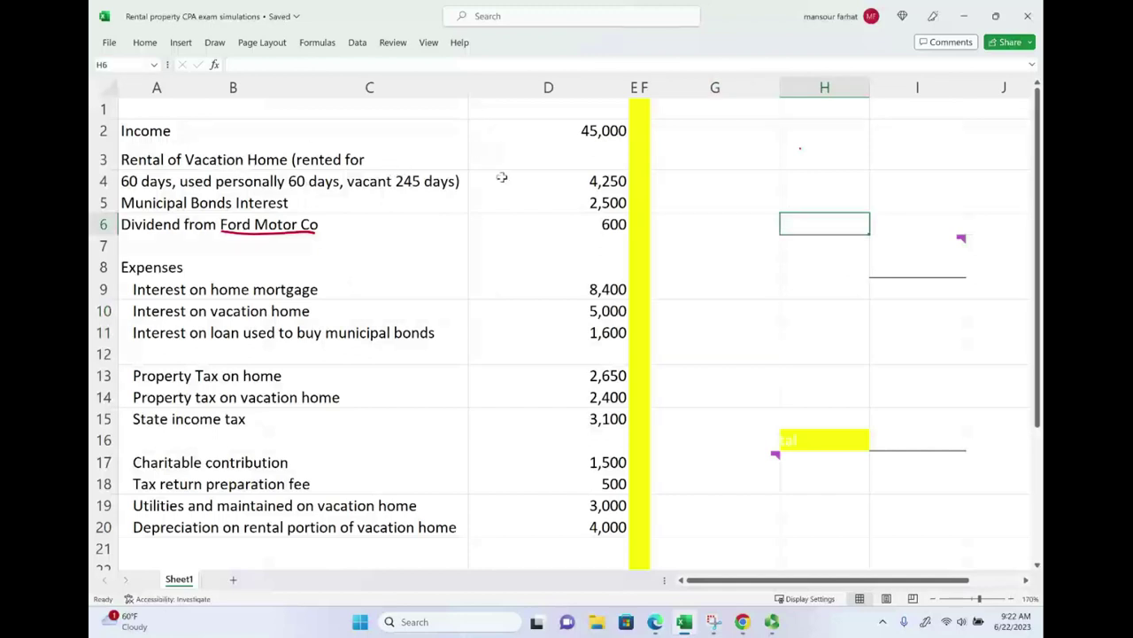
# - Change the A2 label to 'Income from wages' via the formula bar
pyautogui.click(174, 126)
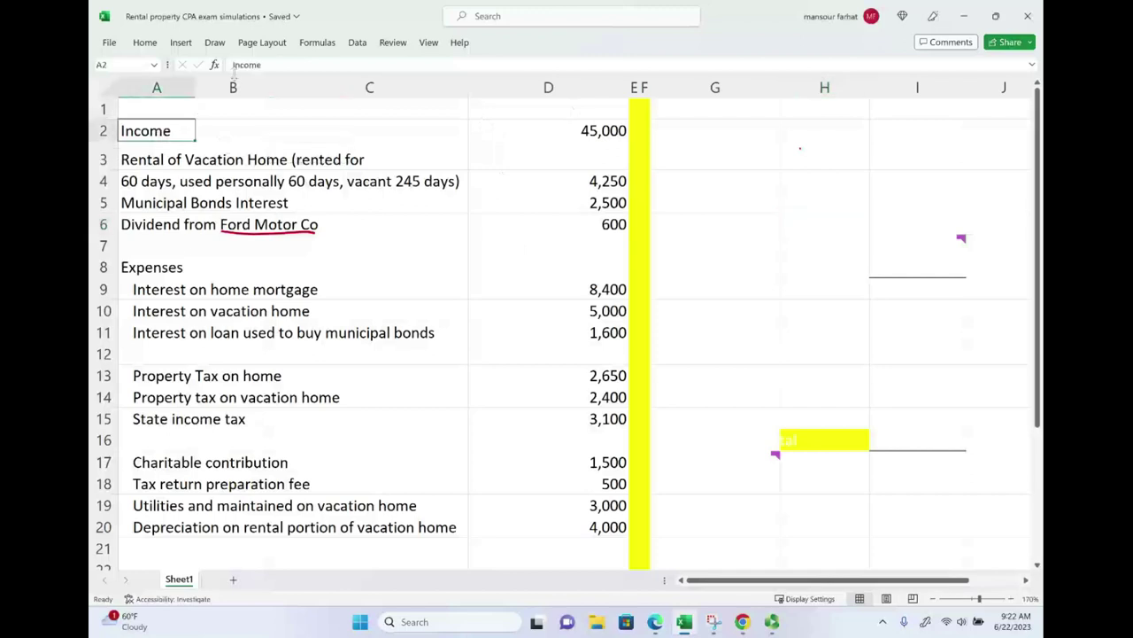
pyautogui.click(285, 67)
pyautogui.write('from')
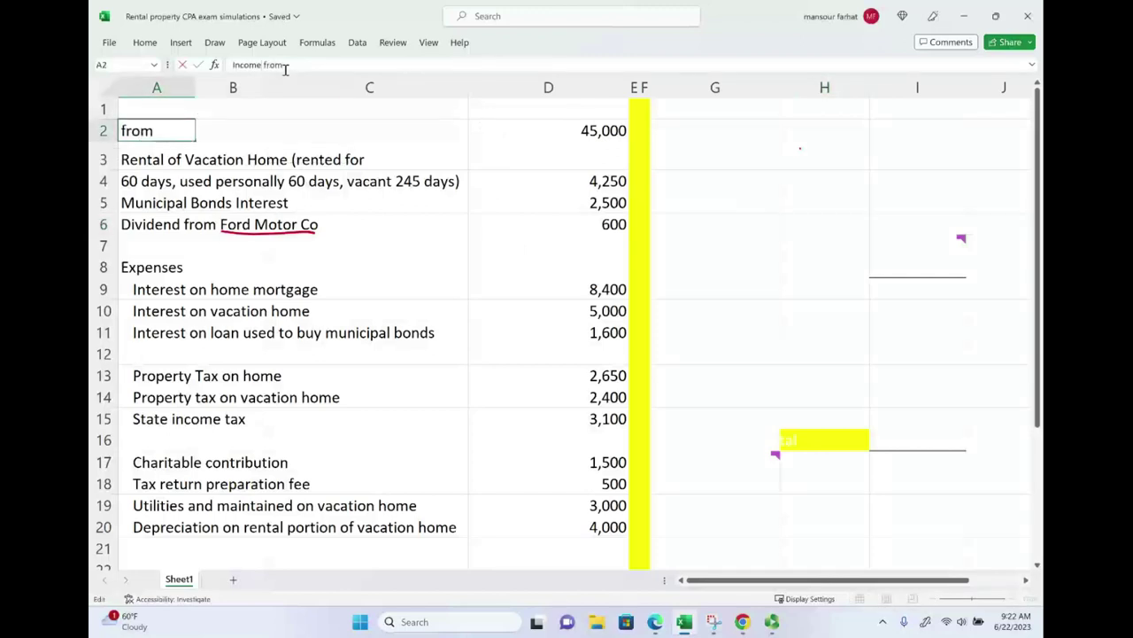
pyautogui.write(' wages')
pyautogui.press('Return')
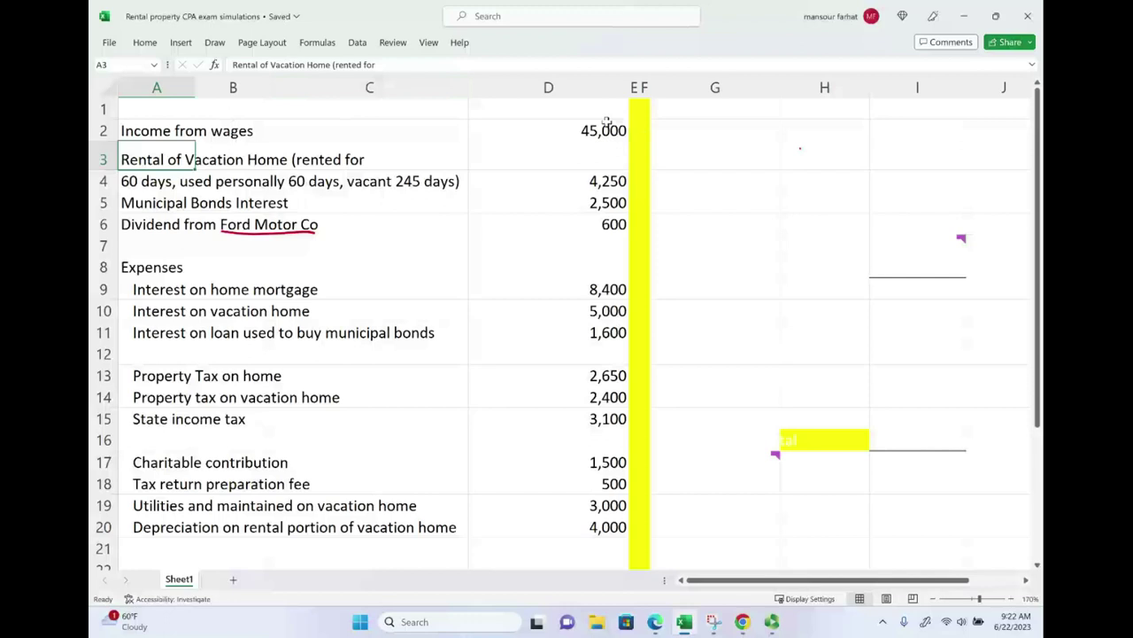
# - Give G6:I6 a visible font colour so the Salary 45,000.00 entry shows
pyautogui.moveTo(691, 228); pyautogui.dragTo(969, 240)
pyautogui.rightClick(896, 228)
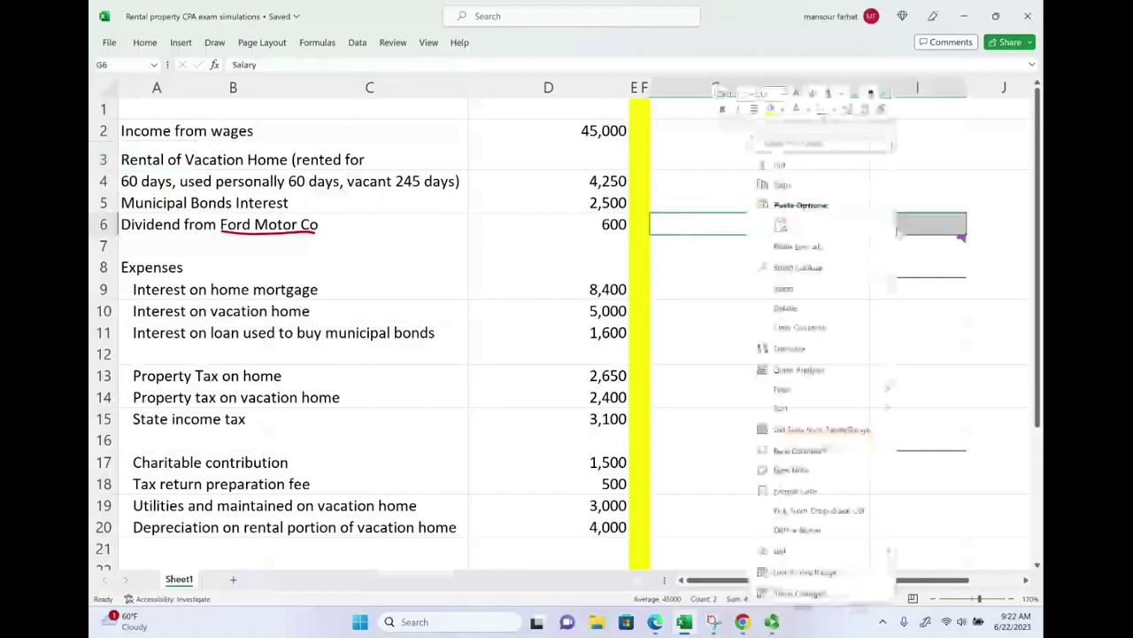
pyautogui.click(807, 110)
pyautogui.click(810, 124)
pyautogui.click(771, 266)
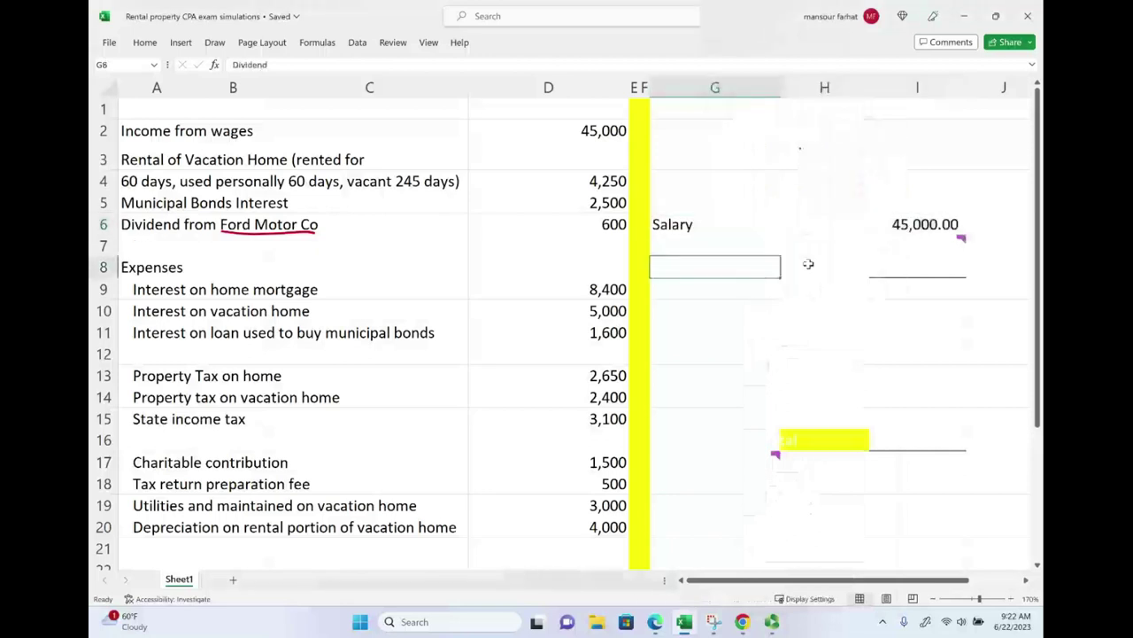